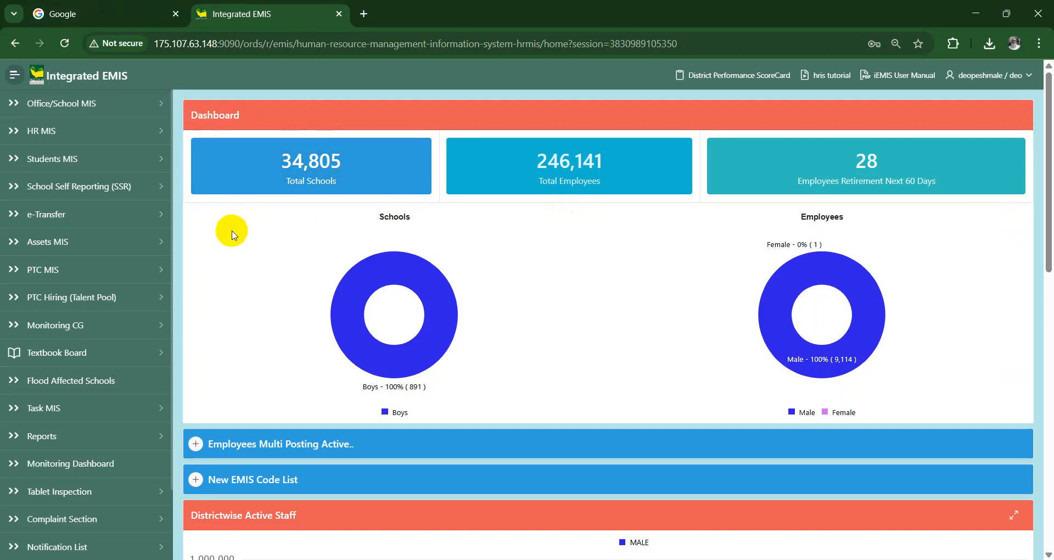
# Step: Open the Student Data Uploading page in the Students MIS section
pyautogui.click(106, 163)
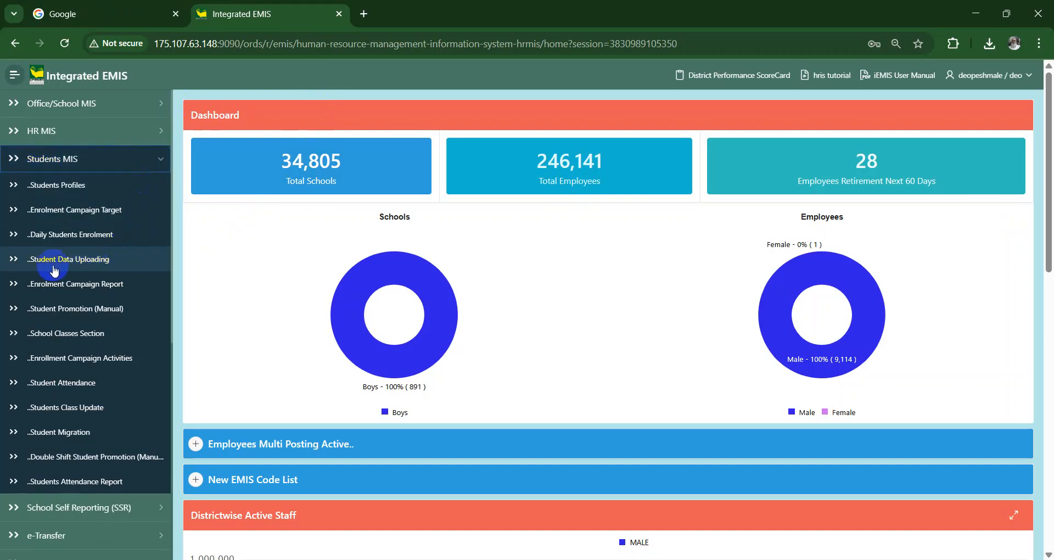
pyautogui.click(77, 265)
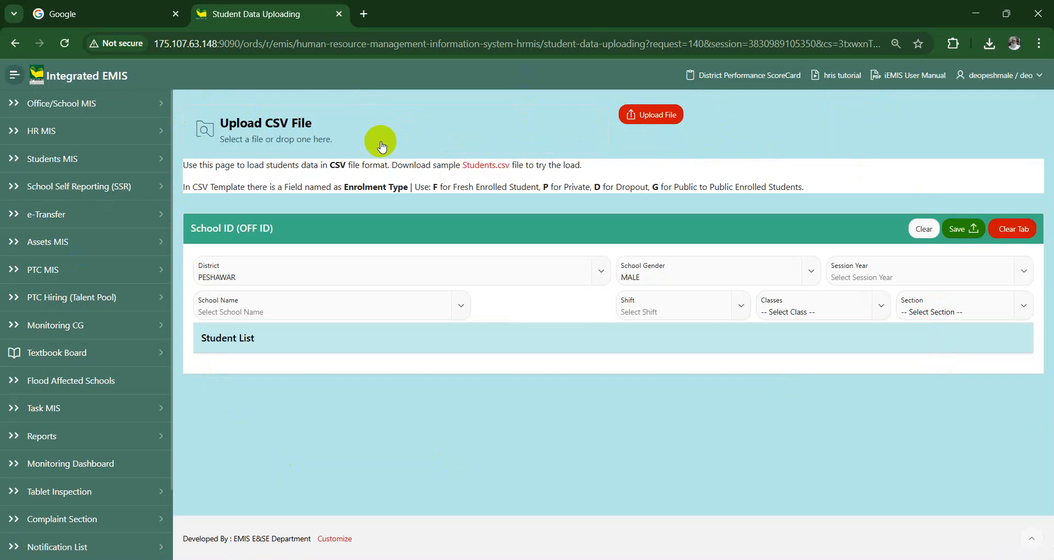
pyautogui.doubleClick(399, 187)
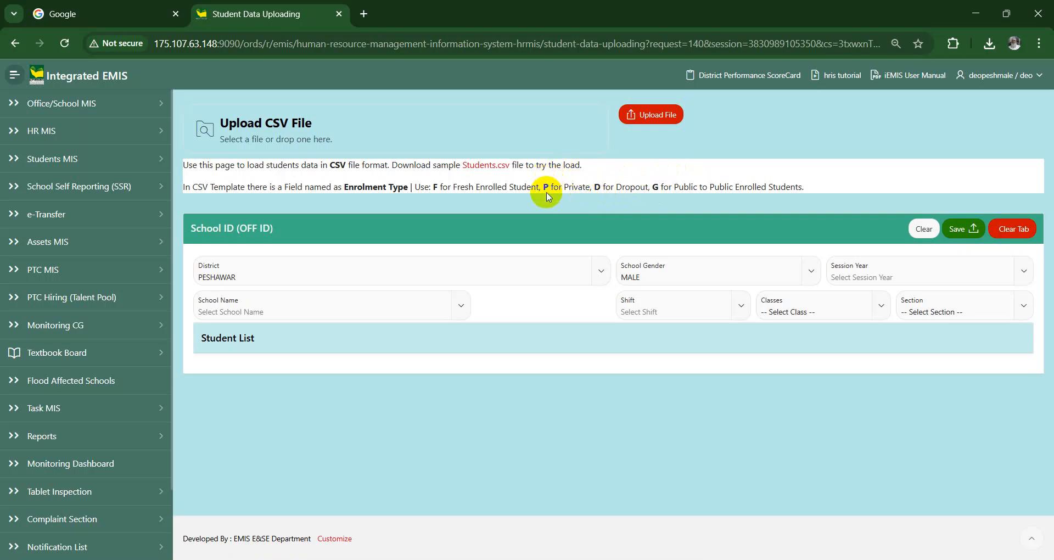
# Step: Download and open the sample Students.csv template, and autofit all its columns
pyautogui.click(479, 166)
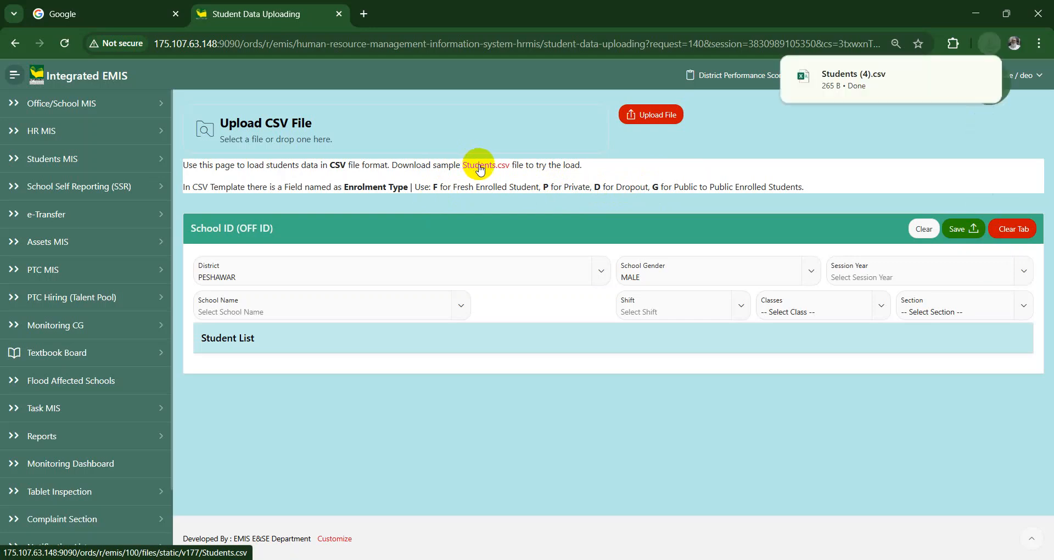
pyautogui.click(838, 88)
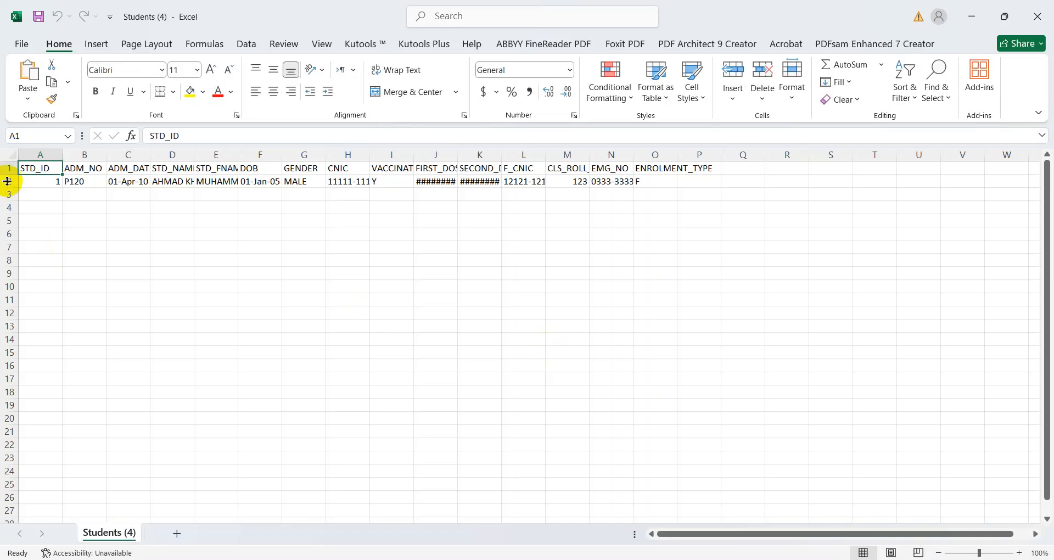
pyautogui.click(12, 155)
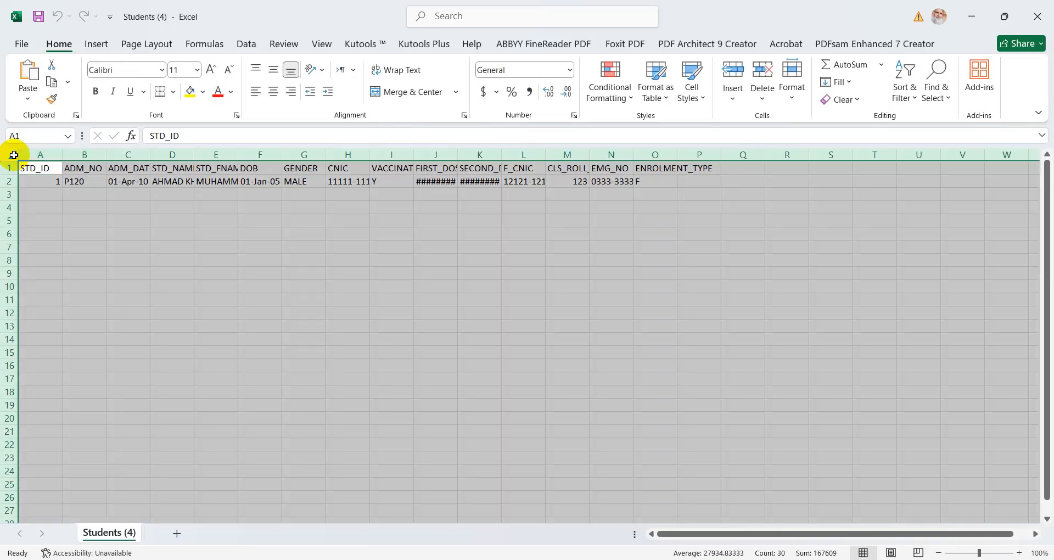
pyautogui.doubleClick(150, 155)
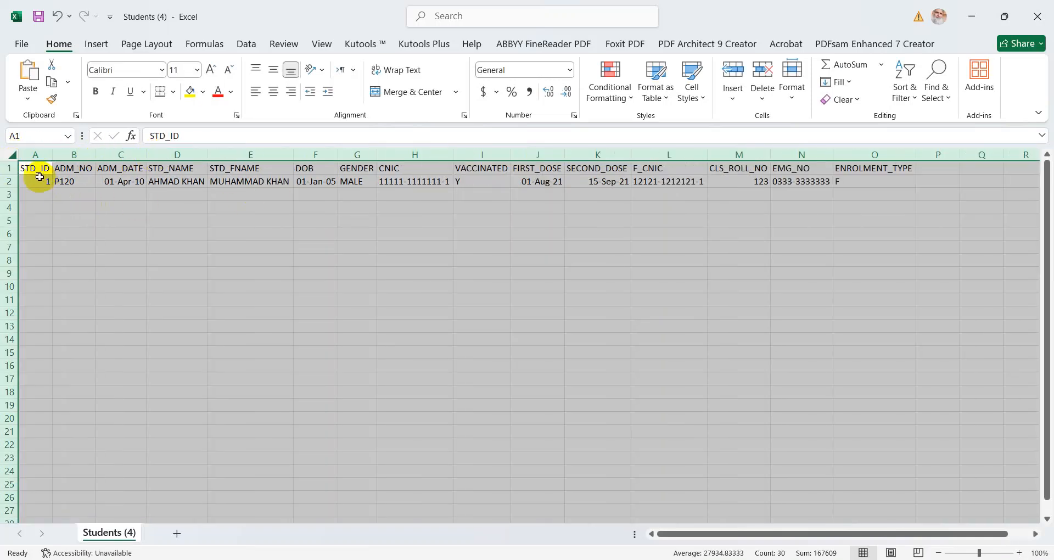
# Step: Review the template's header row, then its vaccination, F_CNIC, CLS_ROLL_NO, EMG_NO and ENROLMENT_TYPE columns
pyautogui.click(10, 167)
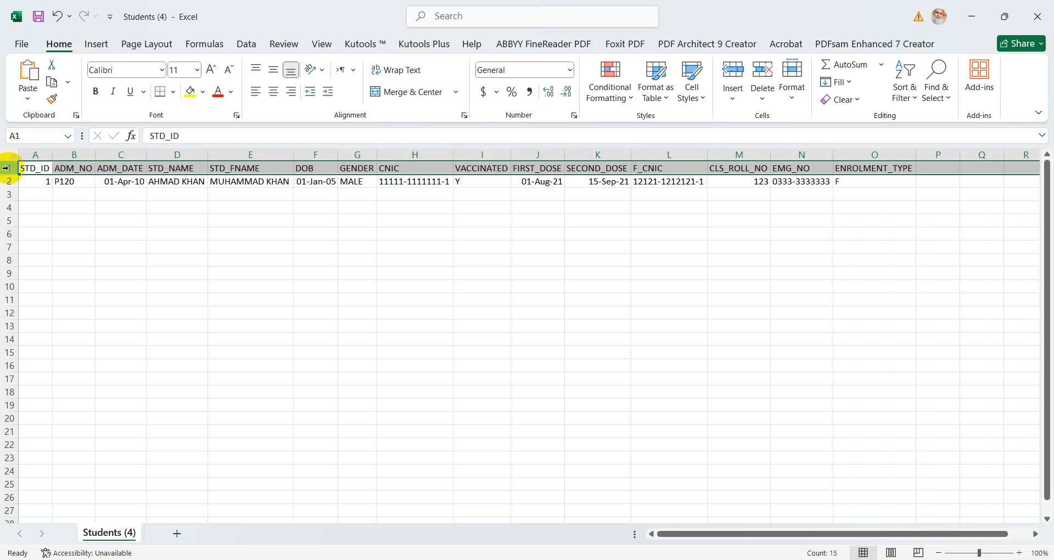
pyautogui.click(34, 185)
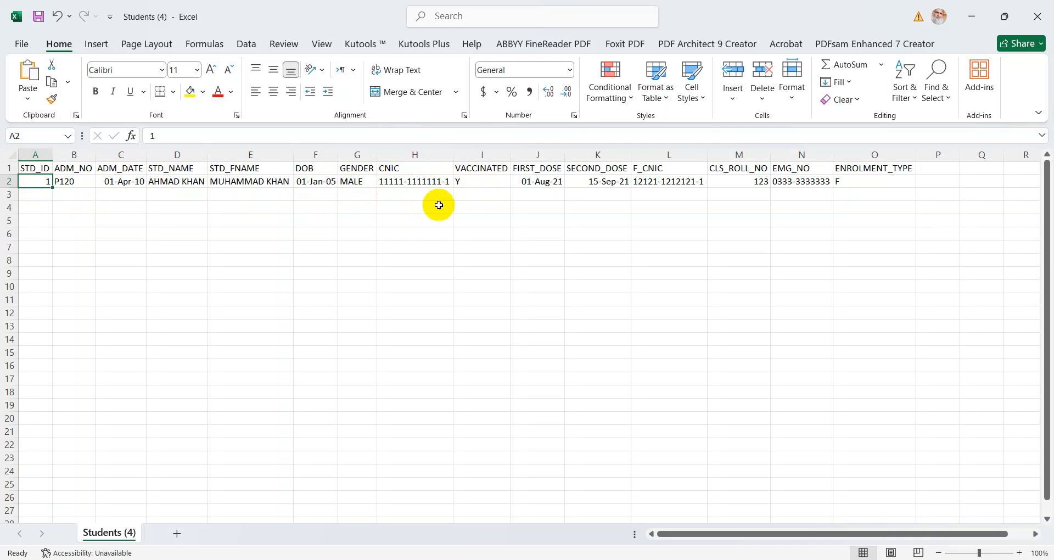
pyautogui.moveTo(479, 154); pyautogui.dragTo(585, 155)
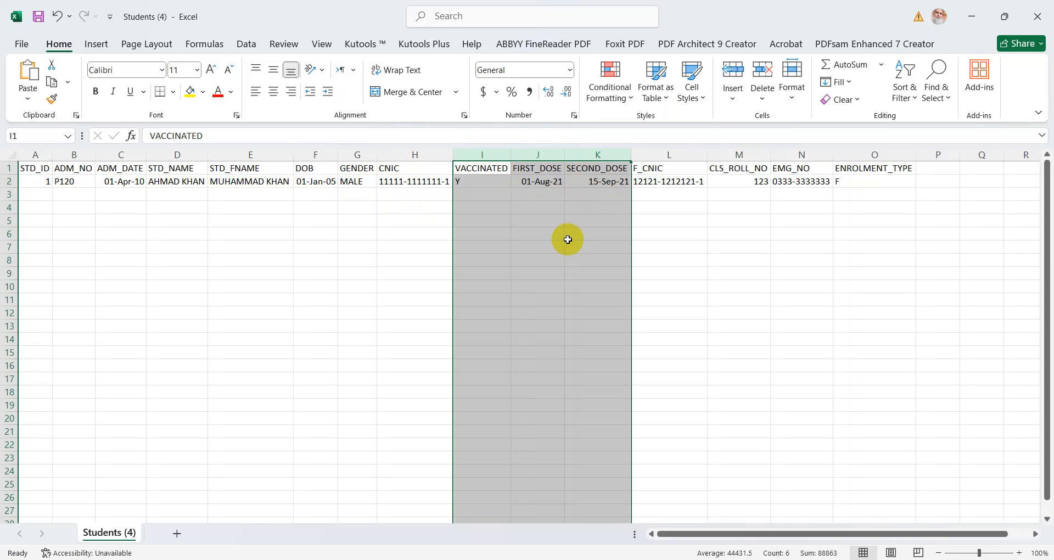
pyautogui.click(673, 155)
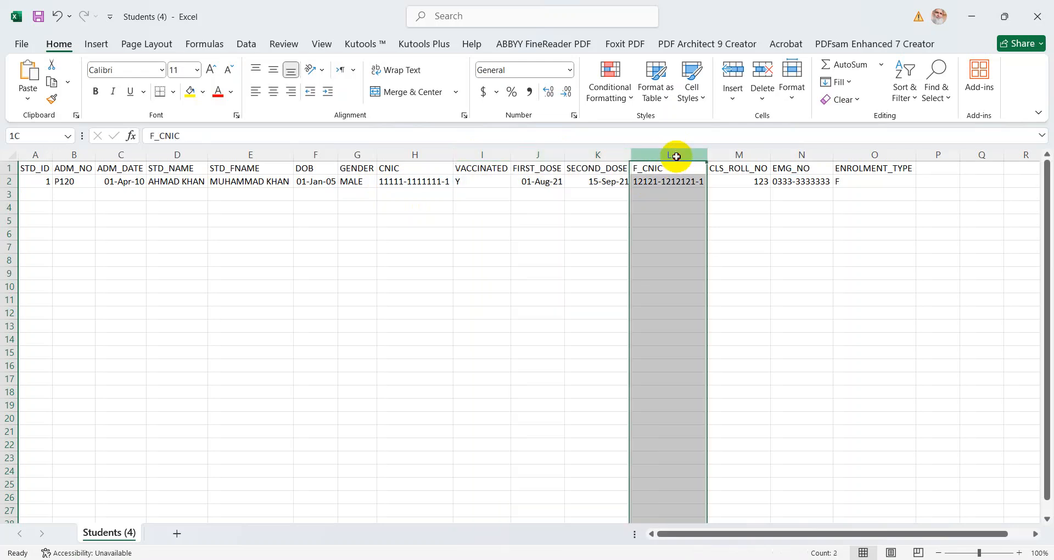
pyautogui.click(729, 152)
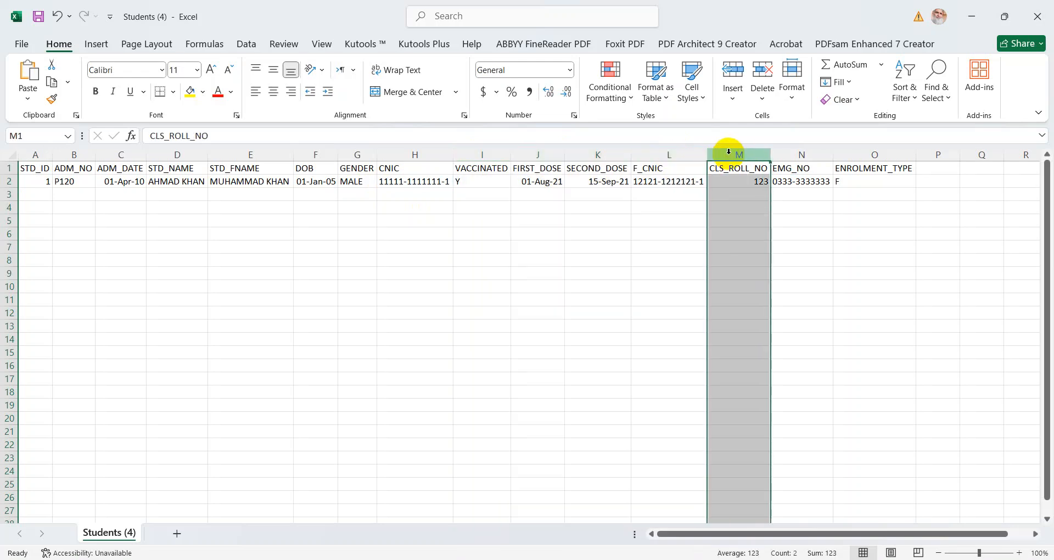
pyautogui.click(787, 153)
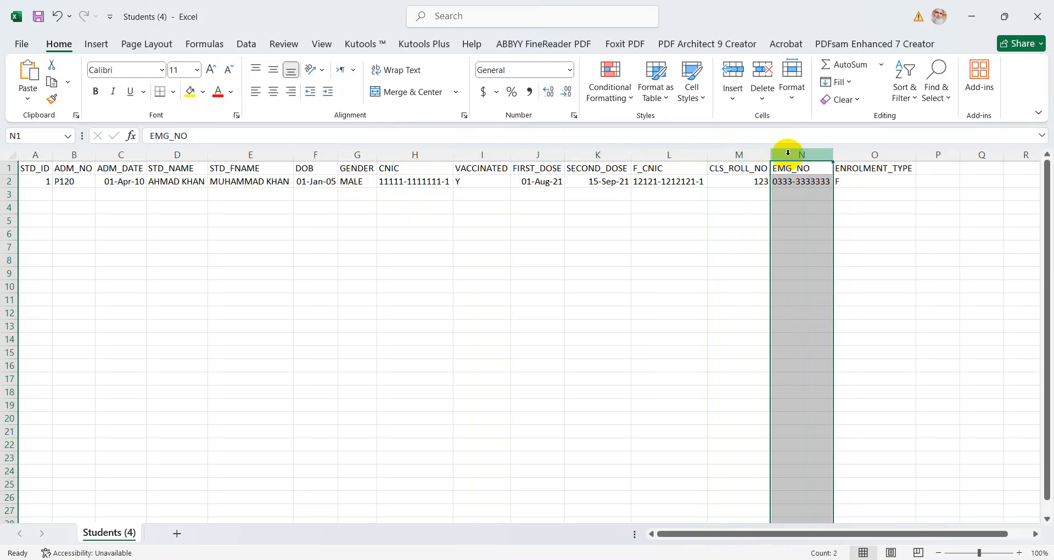
pyautogui.click(867, 153)
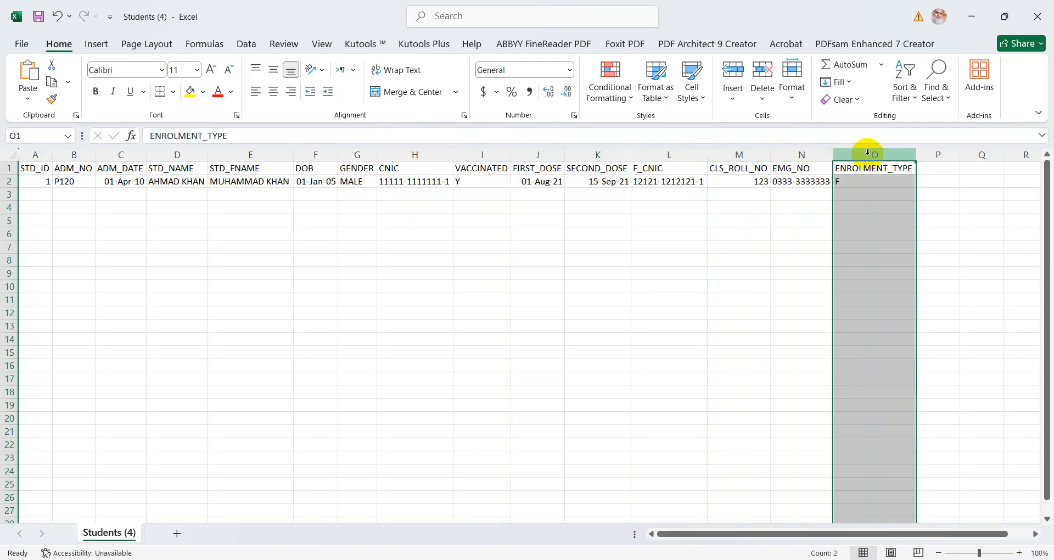
pyautogui.click(855, 185)
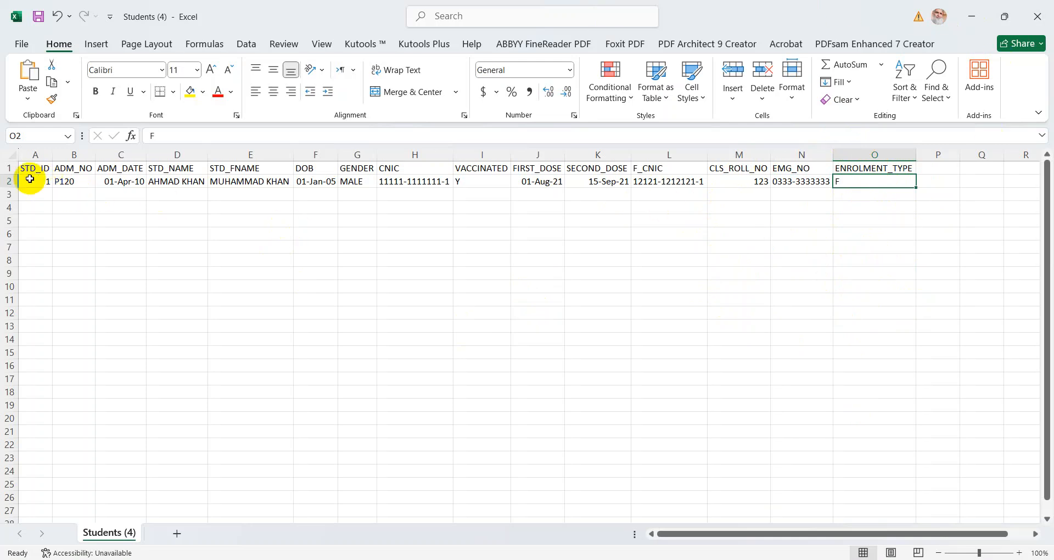
# Step: Copy the sample student record from row 2 into rows 3, 4 and 5
pyautogui.click(12, 181)
pyautogui.hotkey('ctrl', 'c')
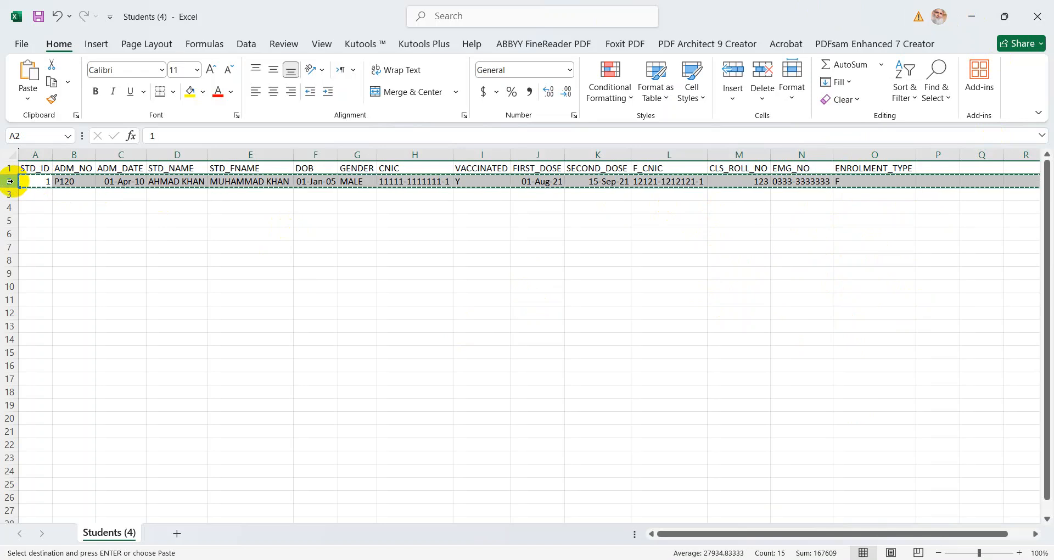
pyautogui.click(29, 196)
pyautogui.hotkey('ctrl', 'v')
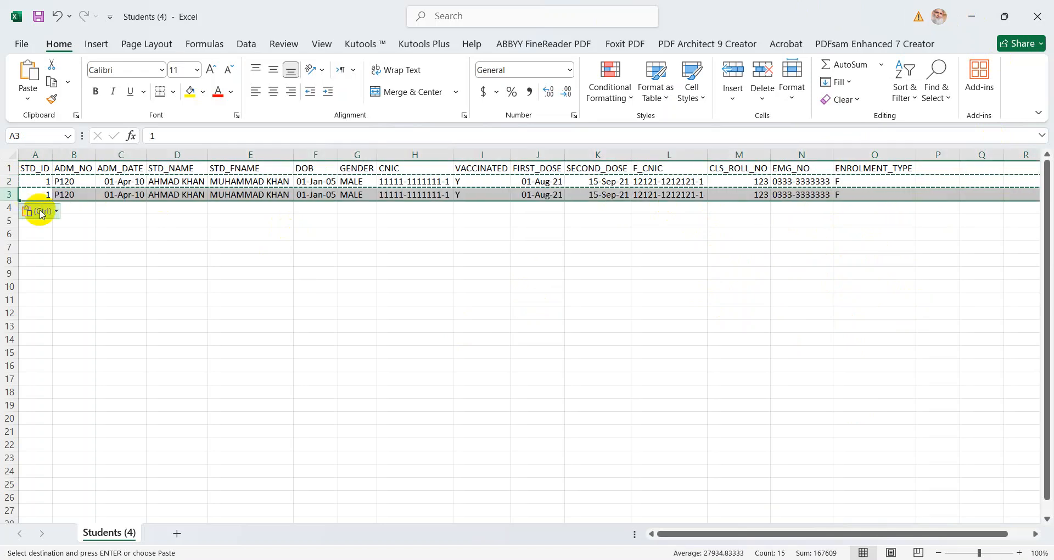
pyautogui.click(127, 216)
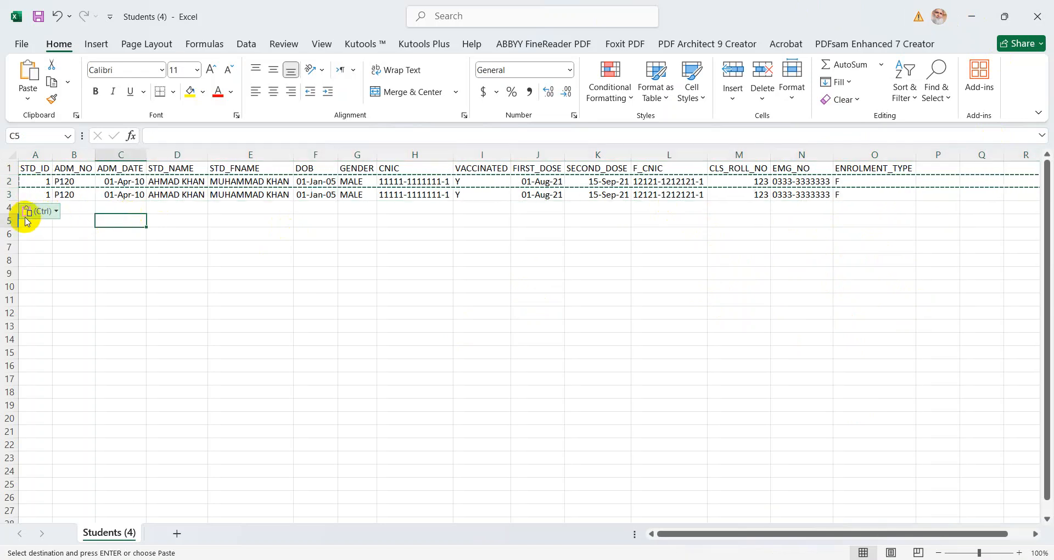
pyautogui.hotkey('ctrl', 'v')
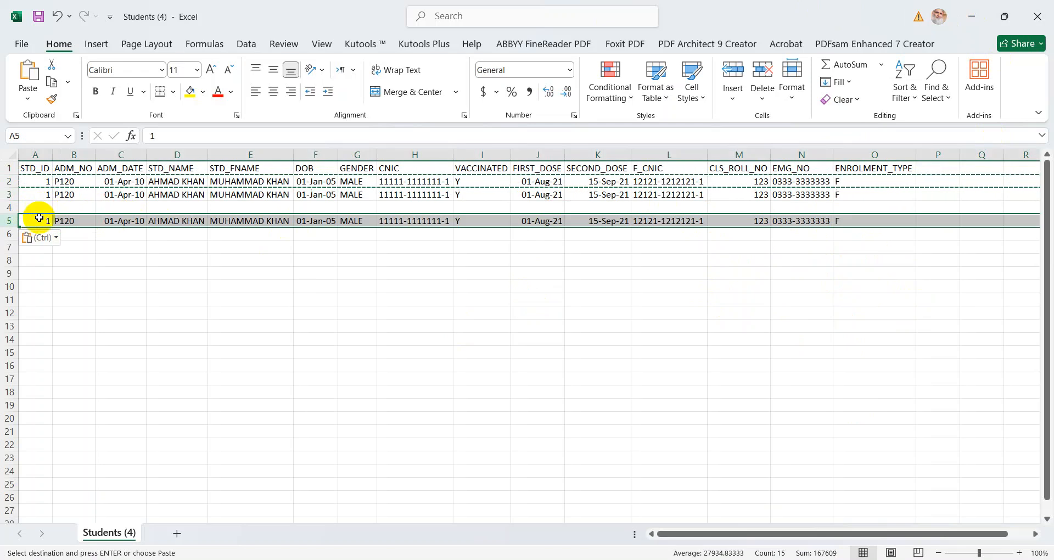
pyautogui.click(31, 206)
pyautogui.hotkey('ctrl', 'v')
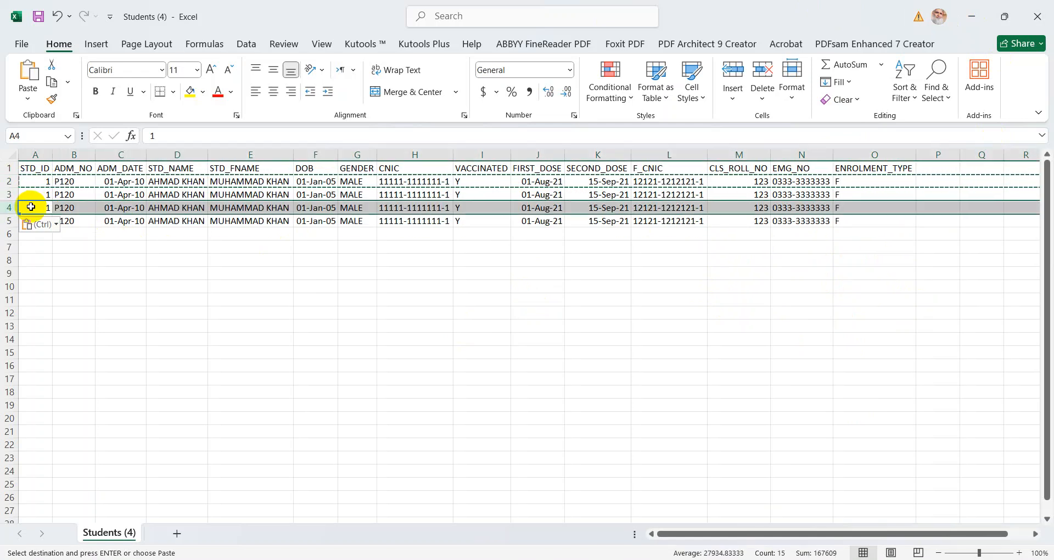
# Step: Close the Students (4) workbook without saving the changes and return to the upload page
pyautogui.click(1037, 16)
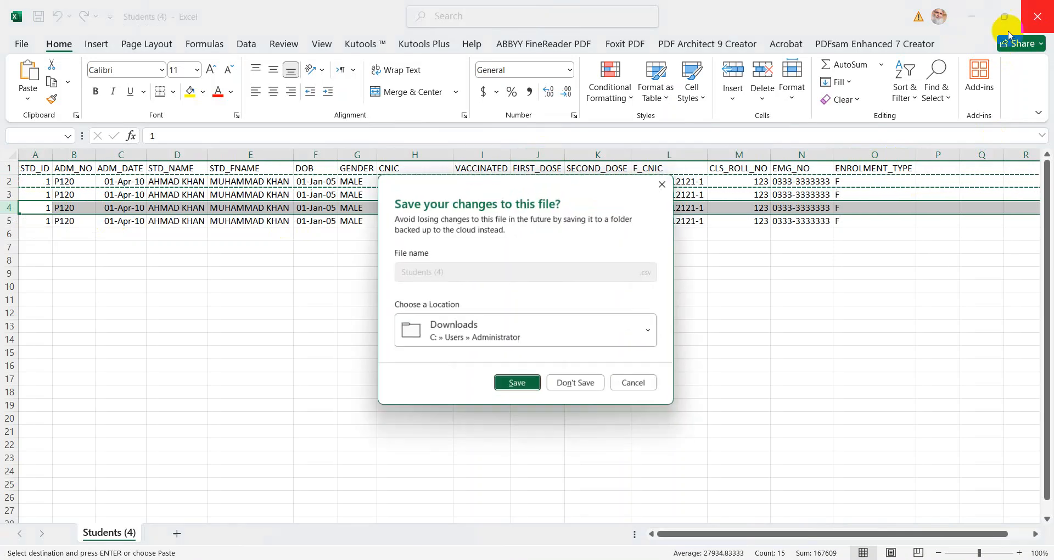
pyautogui.click(517, 383)
pyautogui.click(515, 391)
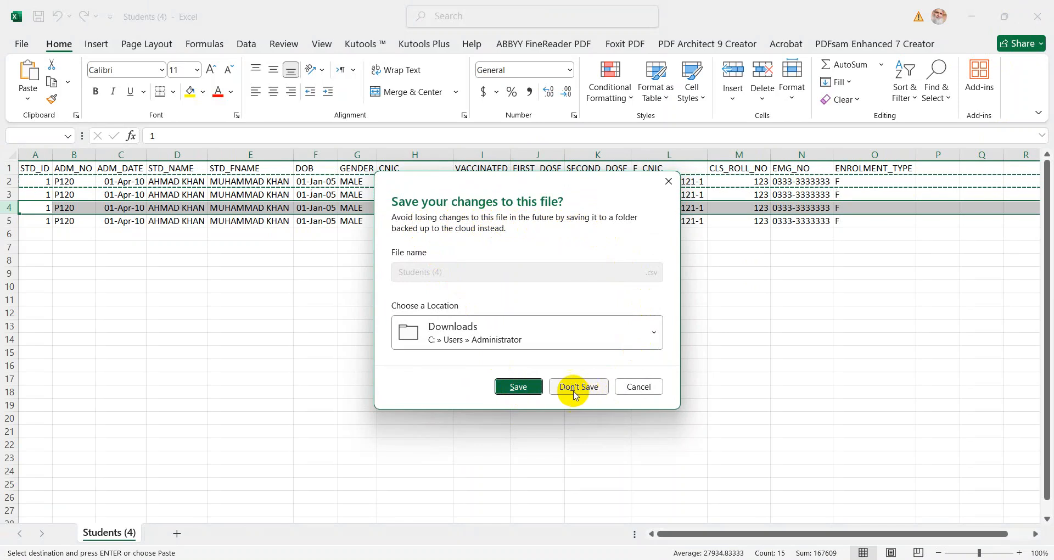
pyautogui.click(516, 386)
pyautogui.click(574, 388)
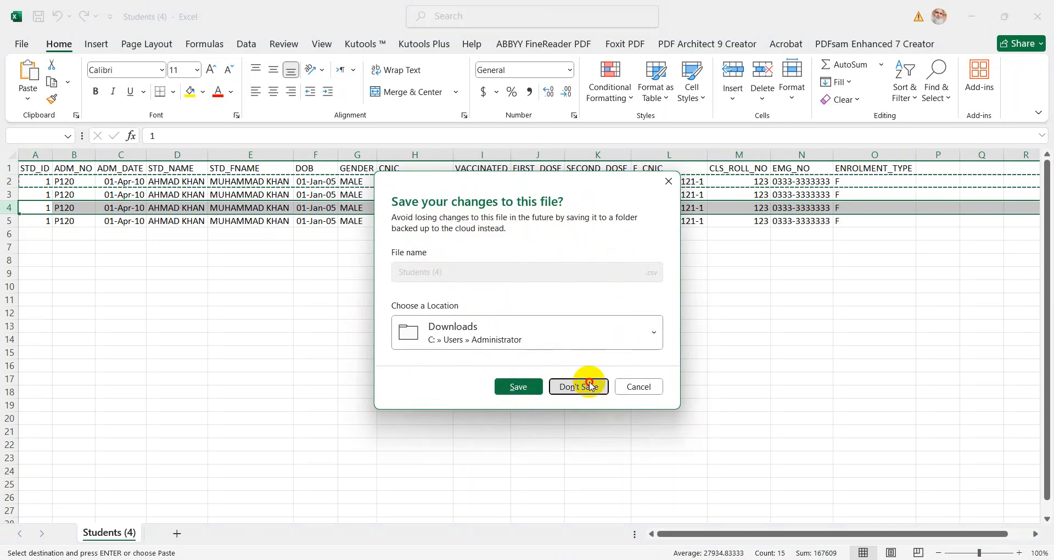
pyautogui.click(528, 335)
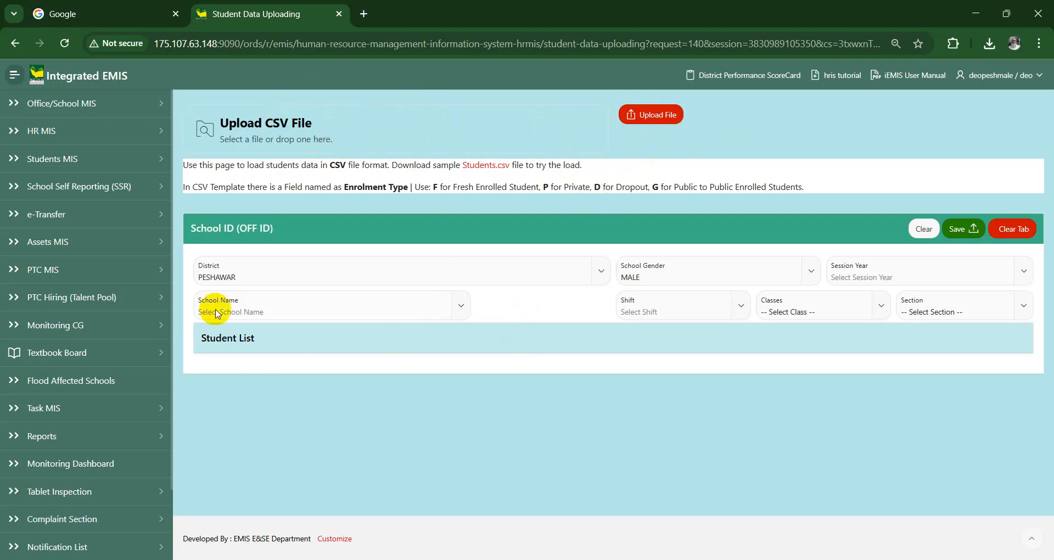
# Step: Choose Students (4).csv from Downloads as the upload file, and remove it again
pyautogui.click(258, 130)
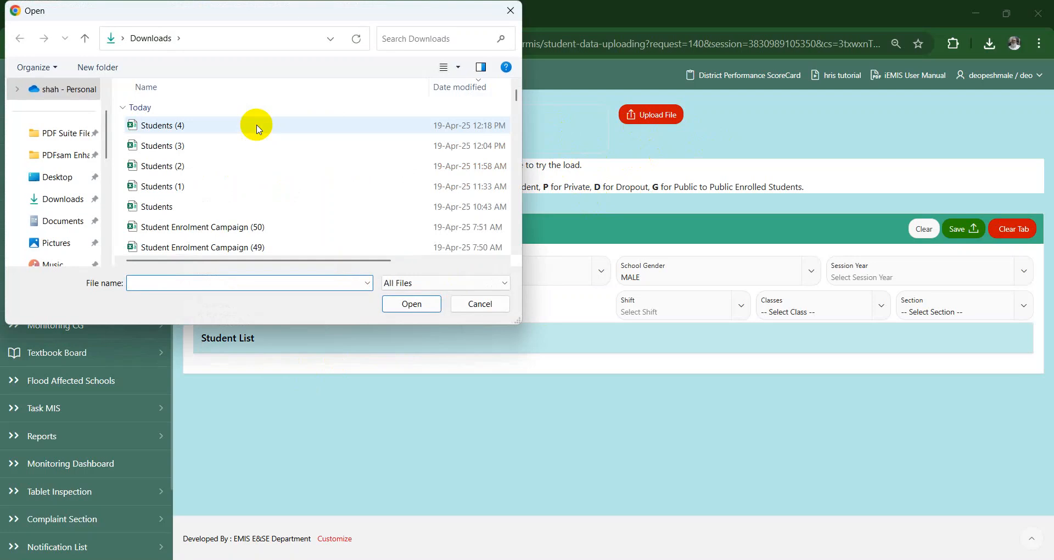
pyautogui.doubleClick(200, 128)
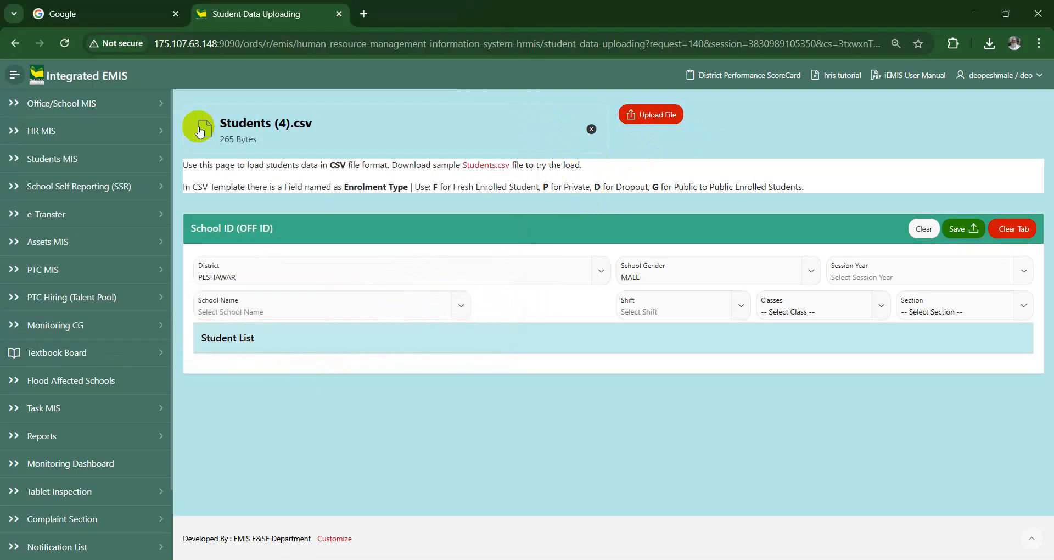
pyautogui.moveTo(245, 137); pyautogui.dragTo(270, 141)
pyautogui.click(591, 129)
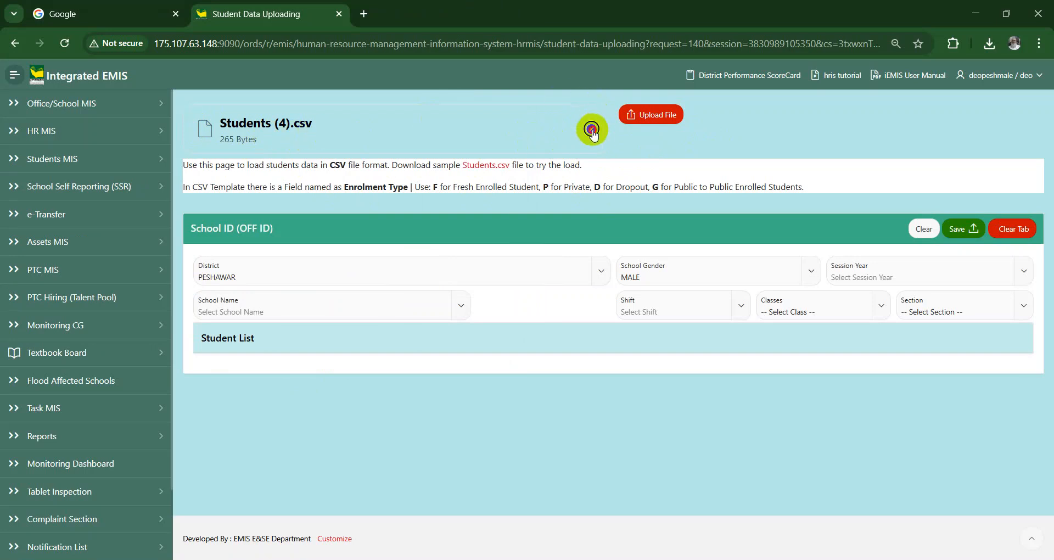
# Step: Choose Students (3).csv from the Downloads folder as the CSV file to upload
pyautogui.click(339, 131)
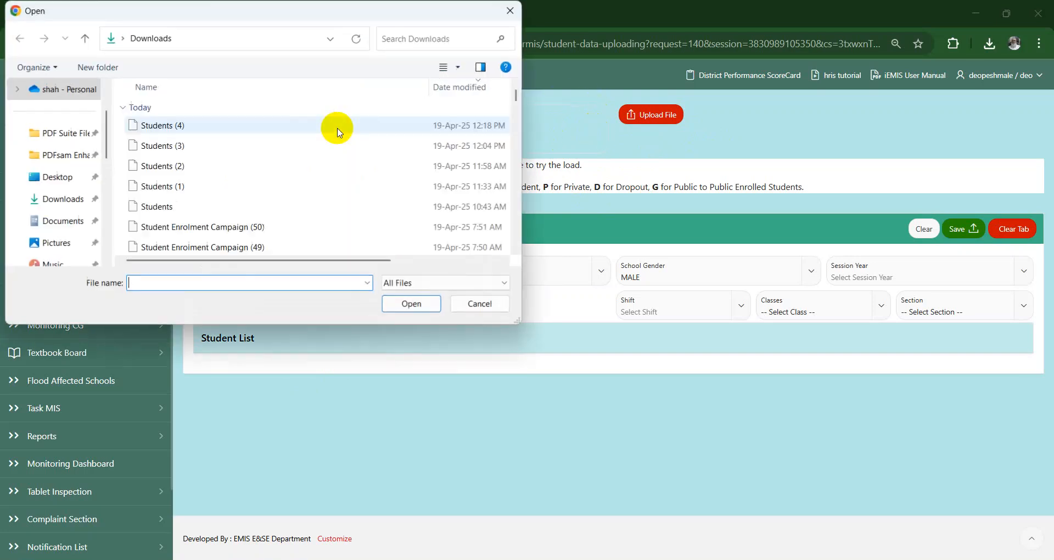
pyautogui.click(174, 145)
pyautogui.click(404, 303)
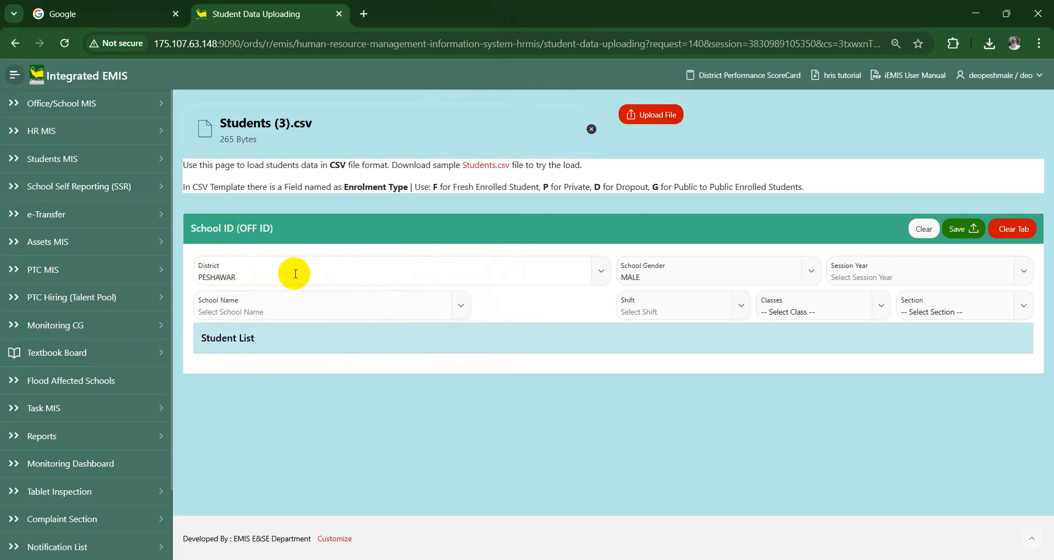
# Step: Set the session year to 2025-26 for the Peshawar district's male schools
pyautogui.click(518, 268)
pyautogui.click(518, 268)
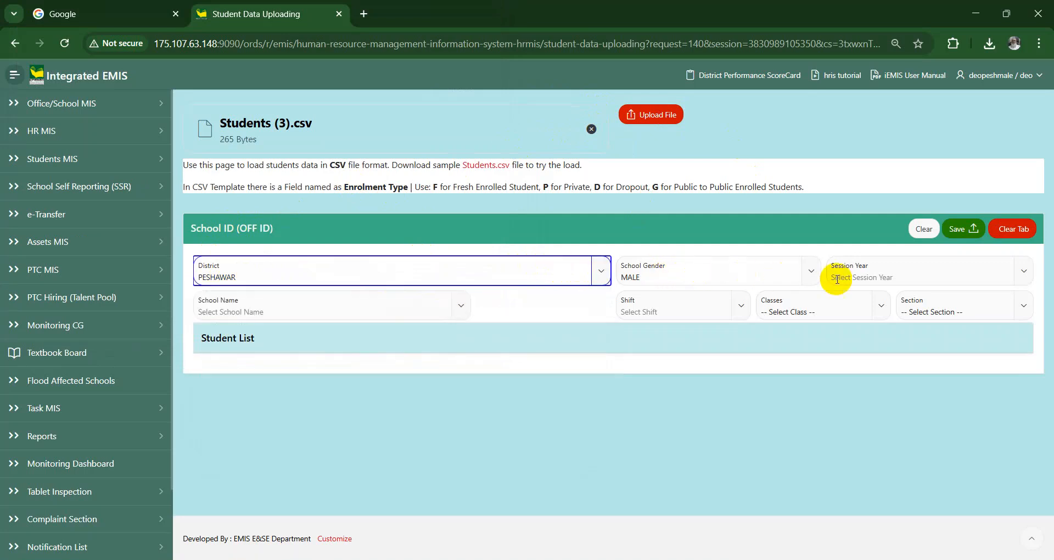
pyautogui.click(855, 271)
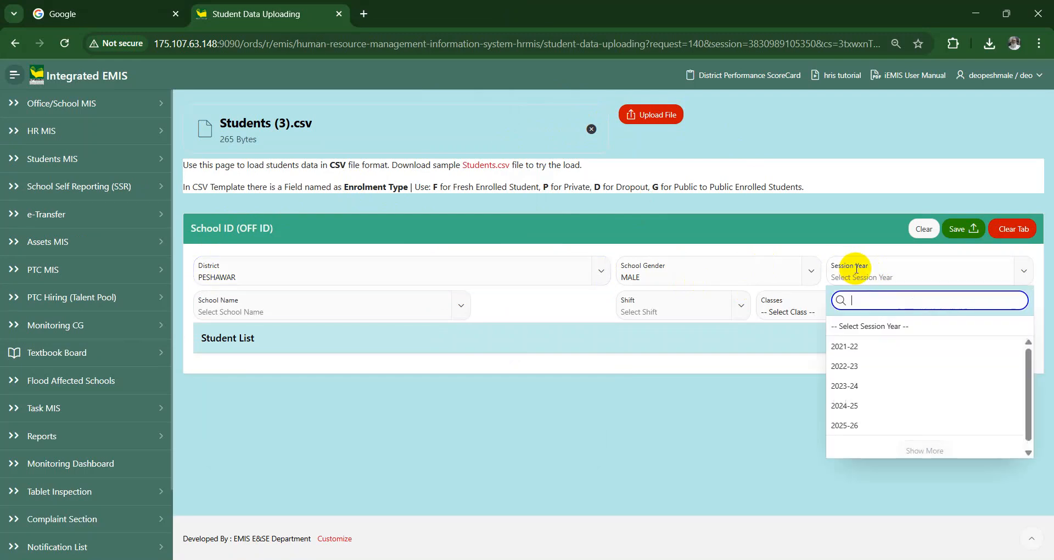
pyautogui.click(855, 425)
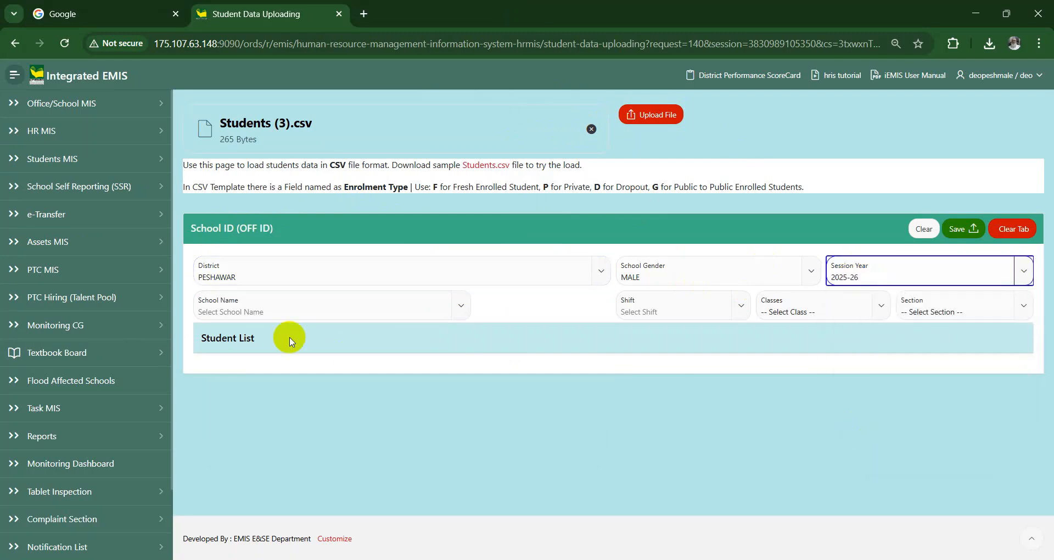
# Step: Select GCMHSS PESHAWAR CITY as the school and set its shift mode to Single Shift
pyautogui.click(265, 305)
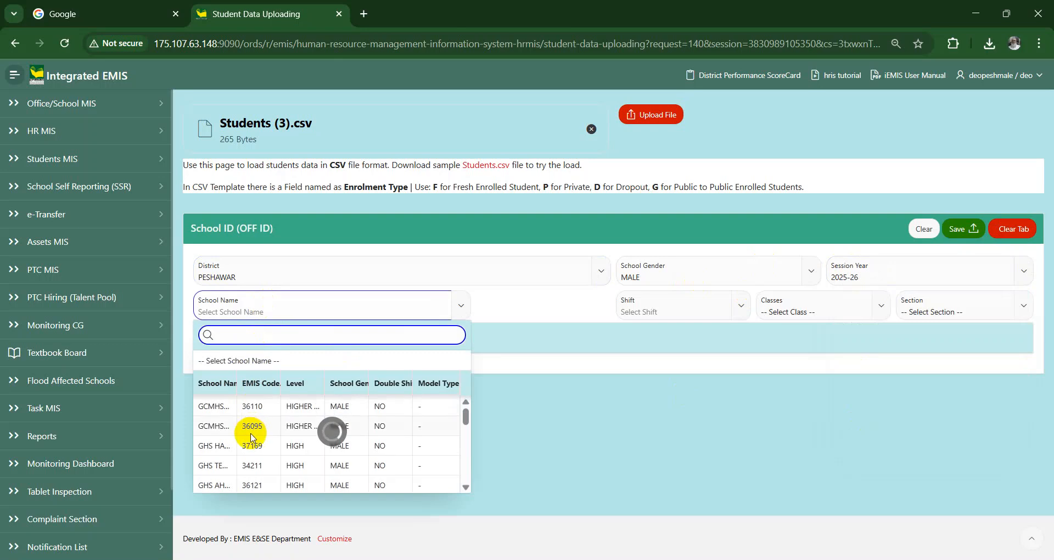
pyautogui.click(330, 431)
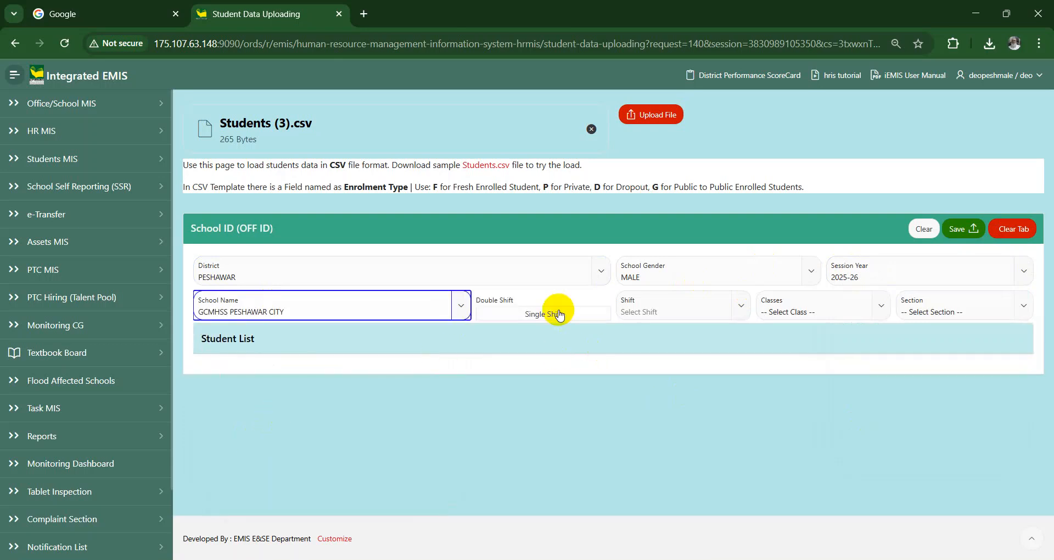
pyautogui.click(558, 314)
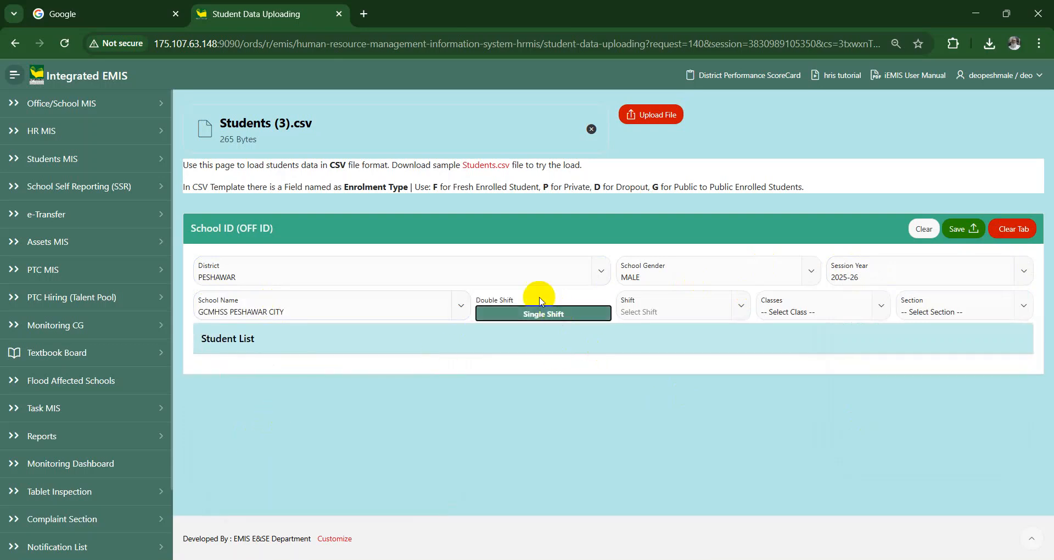
# Step: Set the class to SIXTH and the section to A for the student upload
pyautogui.click(780, 307)
pyautogui.click(779, 406)
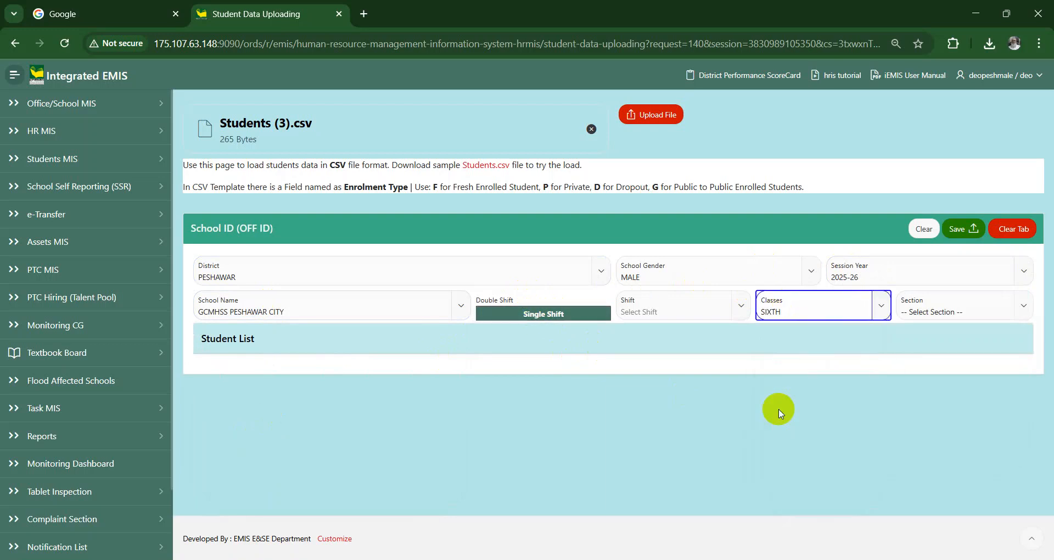
pyautogui.click(939, 309)
pyautogui.click(913, 383)
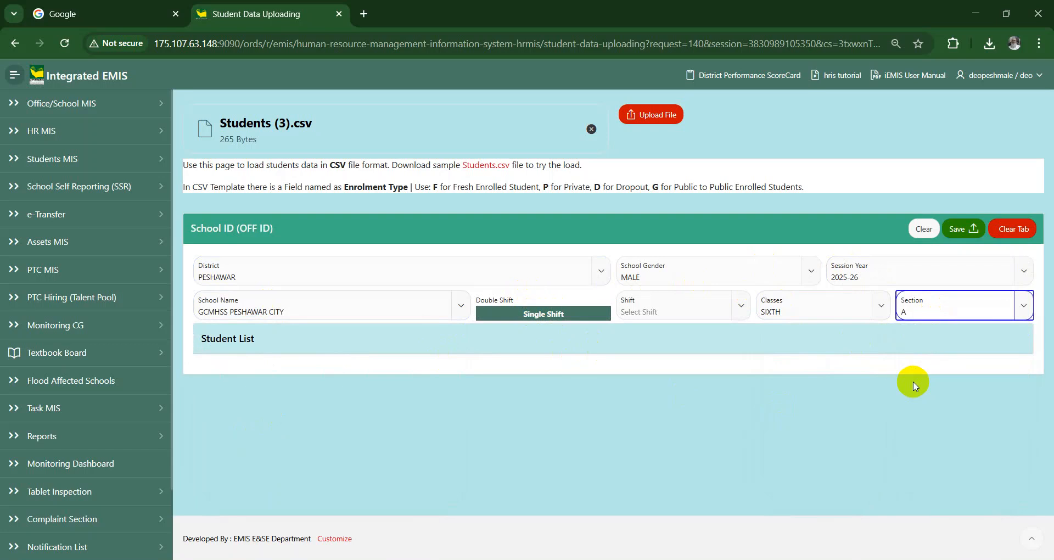
# Step: Upload the chosen Students (3).csv file to load its student records into the Student List
pyautogui.click(966, 232)
pyautogui.click(658, 121)
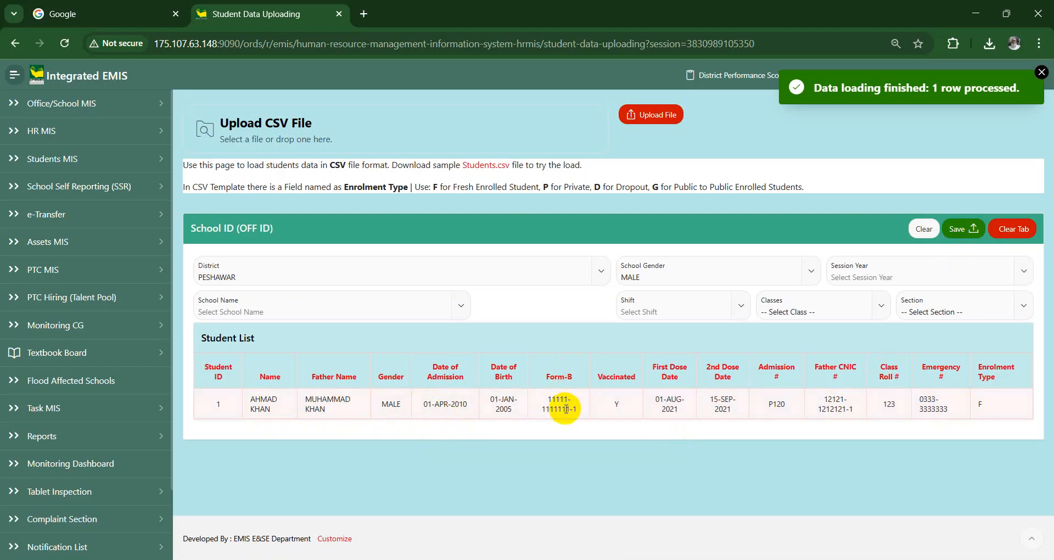
pyautogui.click(1006, 230)
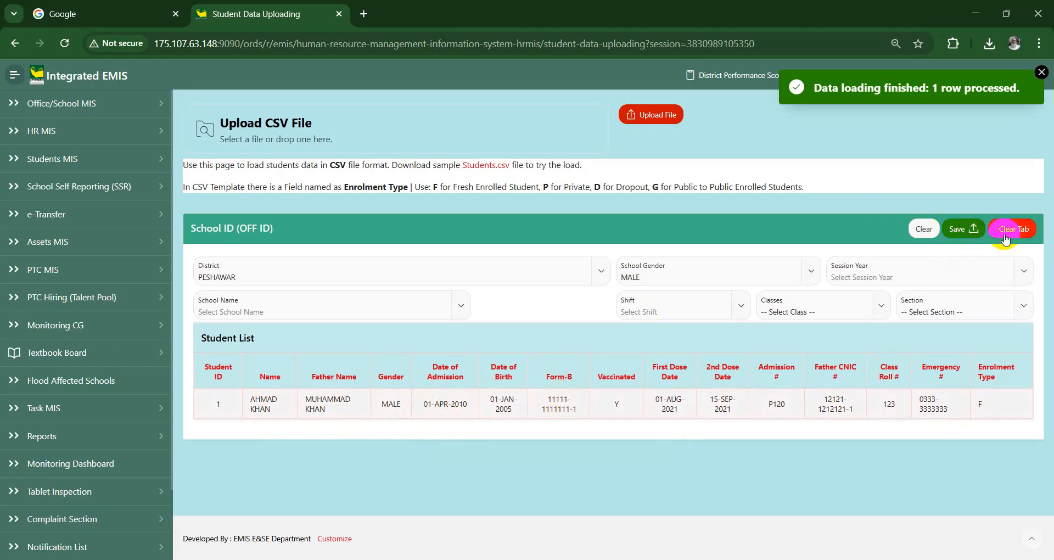
pyautogui.doubleClick(277, 126)
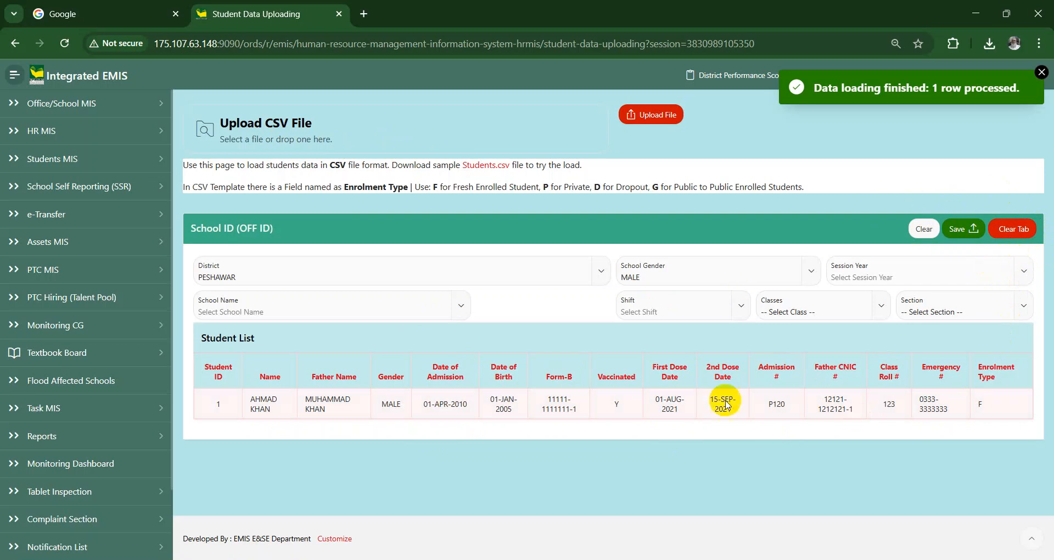
pyautogui.click(973, 231)
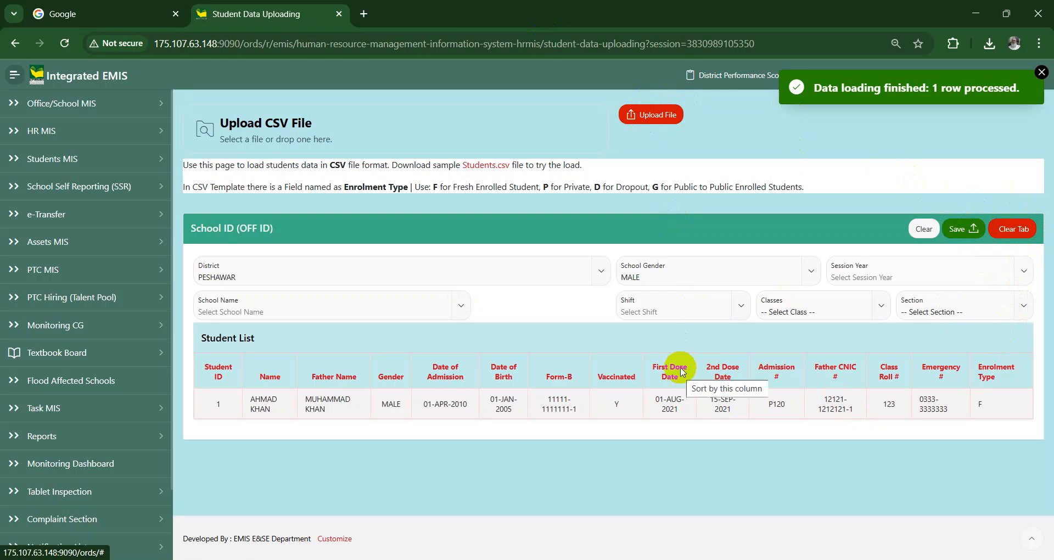
pyautogui.click(962, 231)
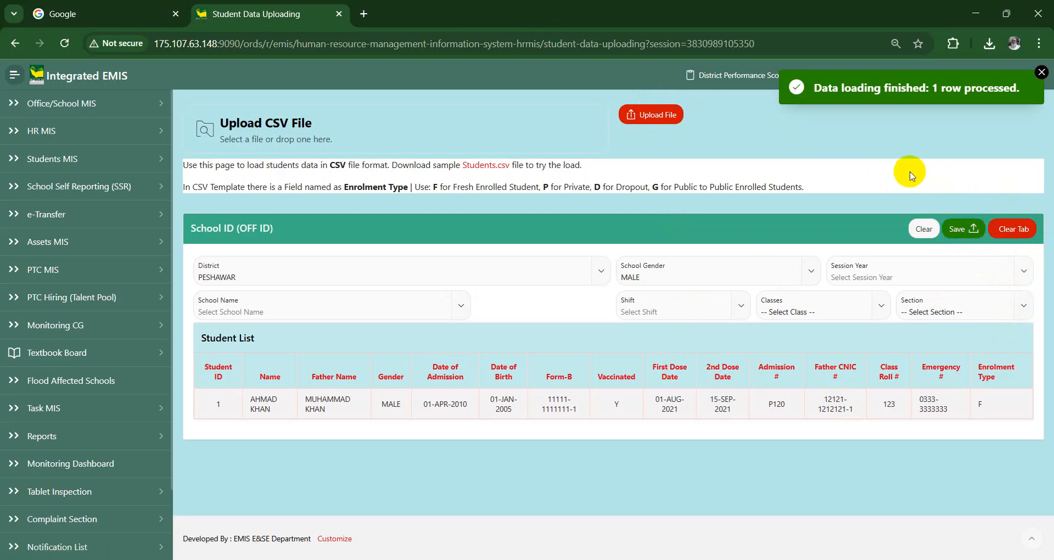